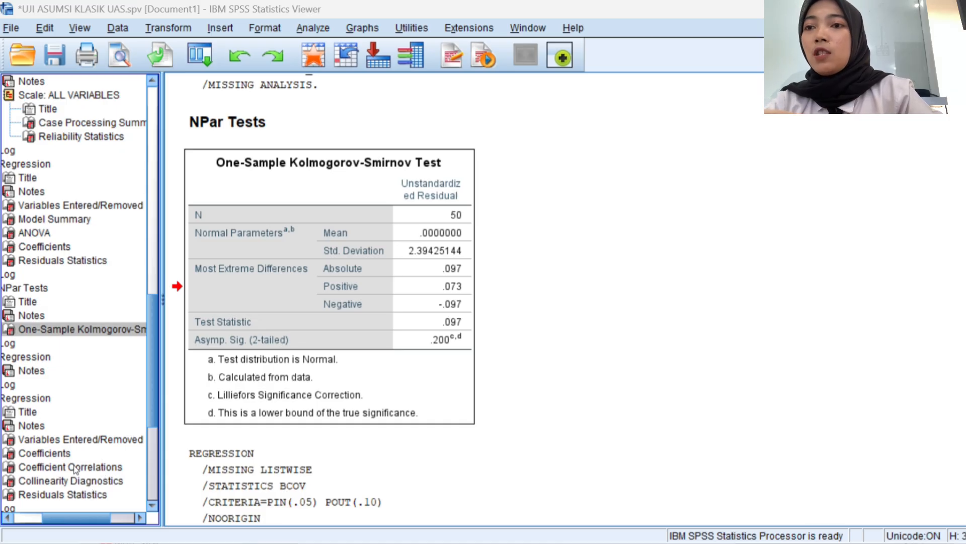
Examine the collinearity Coefficients table with Tolerance and VIF, and open the Coefficients table of the last regression in the output.
left_click(59, 455)
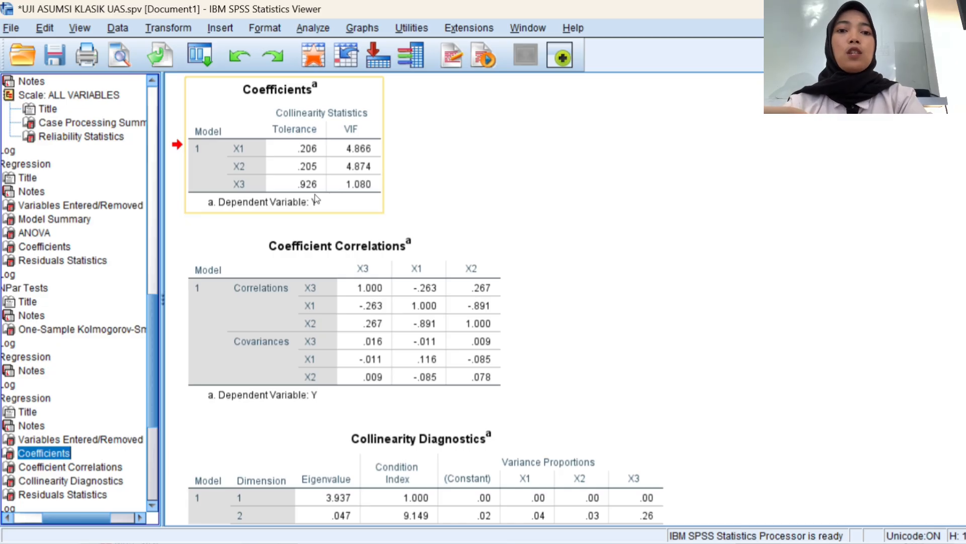
left_click(364, 278)
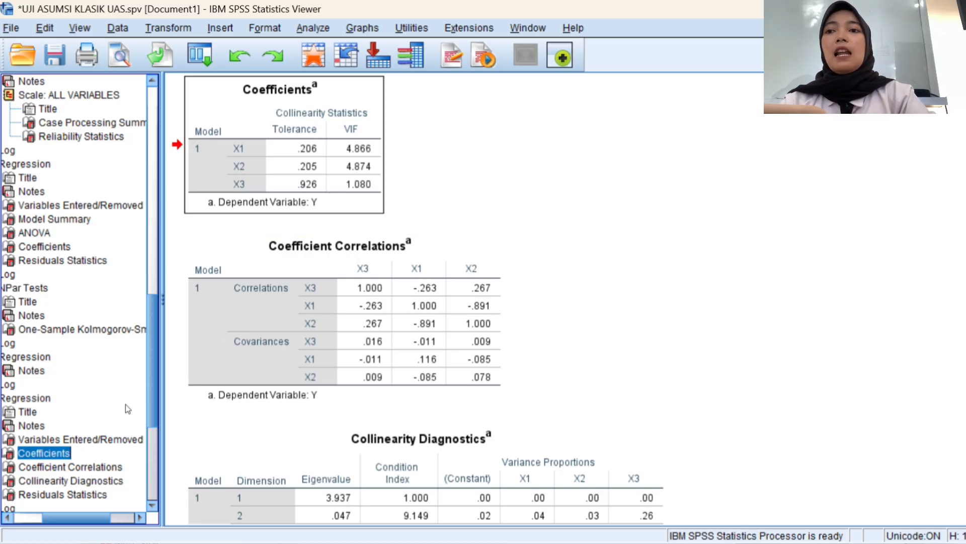
scroll(119, 456, "down", 3)
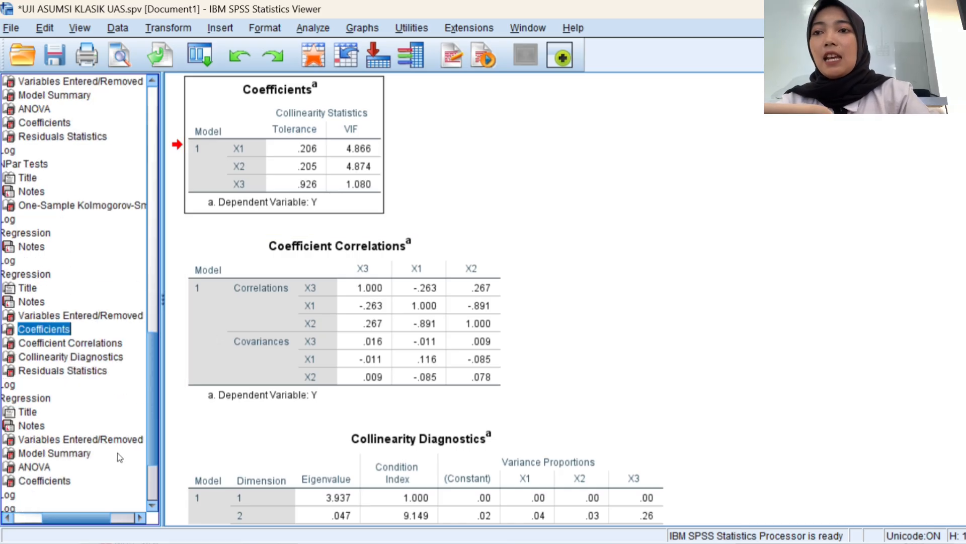
left_click(59, 473)
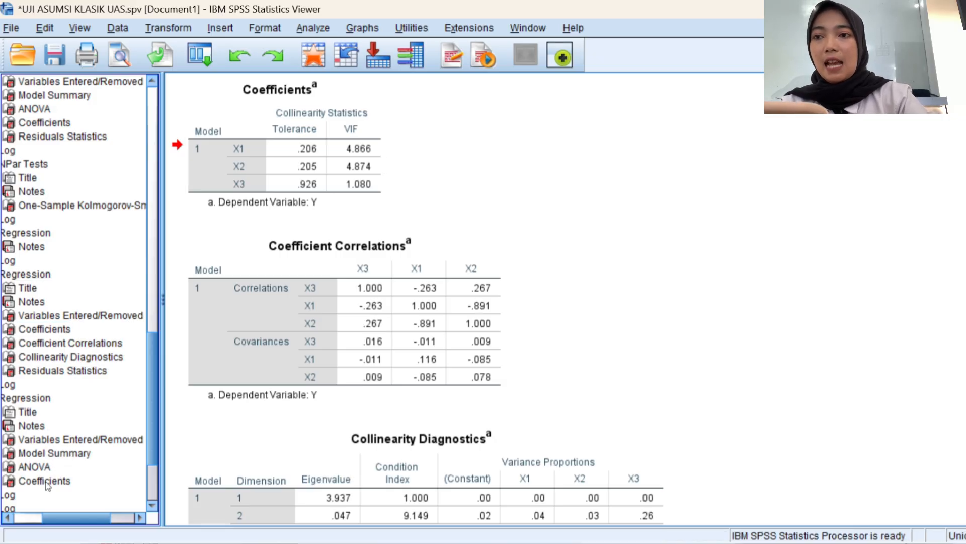
left_click(47, 482)
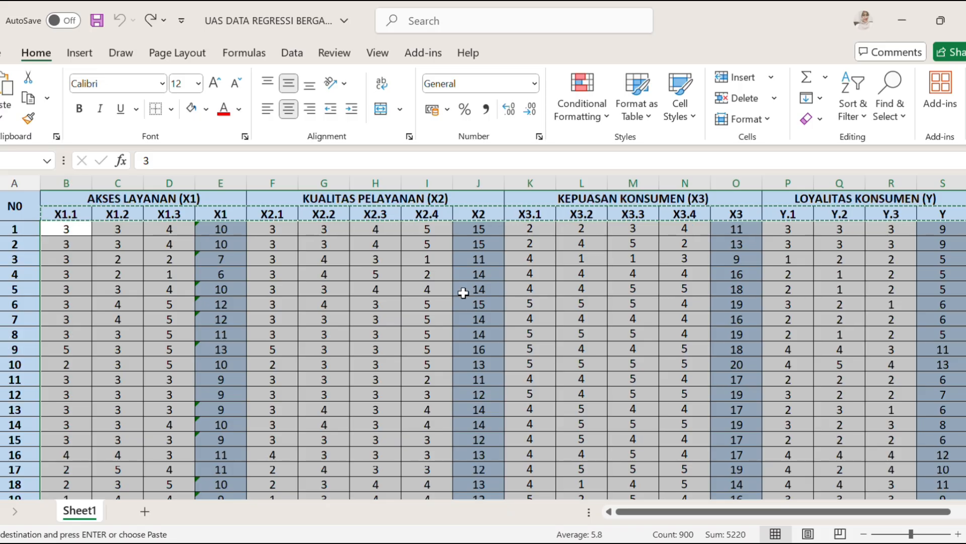
Review the copied questionnaire data for respondents 1 to 50 and paste it into the empty Data View in SPSS.
scroll(453, 289, "down", 1)
scroll(453, 289, "up", 1)
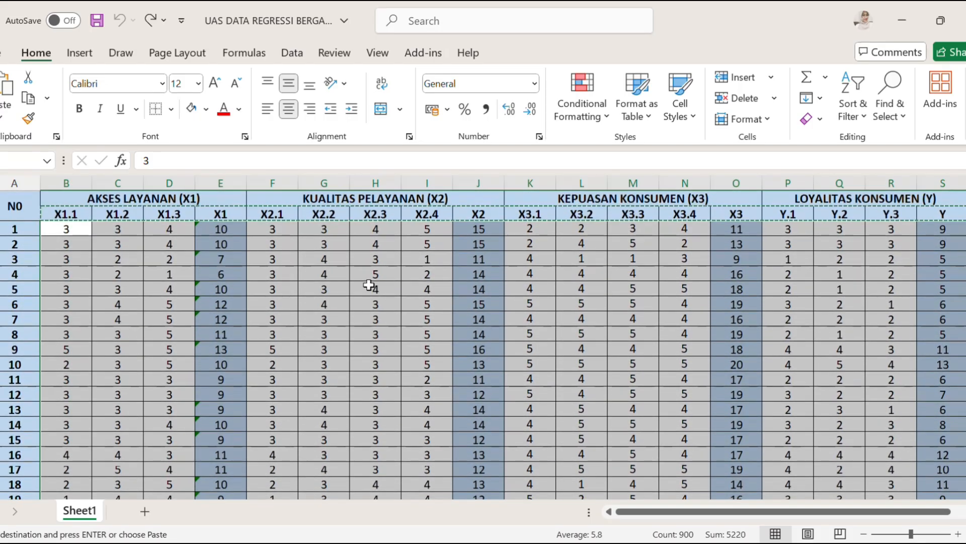
scroll(369, 285, "down", 14)
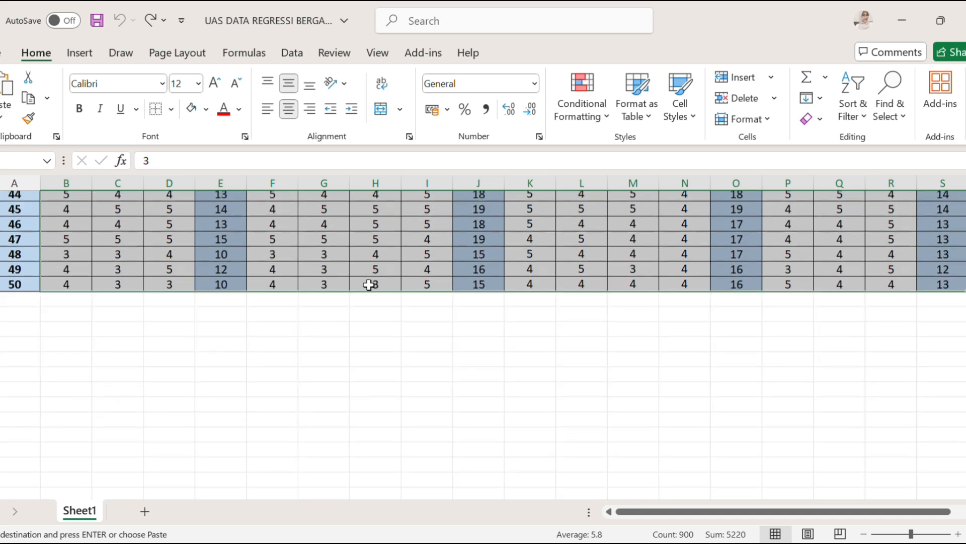
scroll(369, 285, "down", 3)
scroll(369, 285, "up", 18)
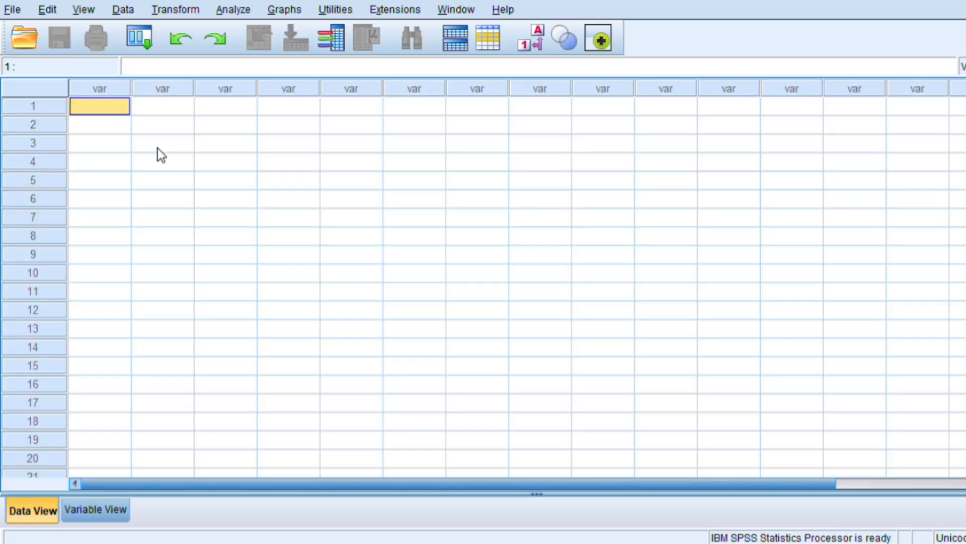
key("ctrl+v")
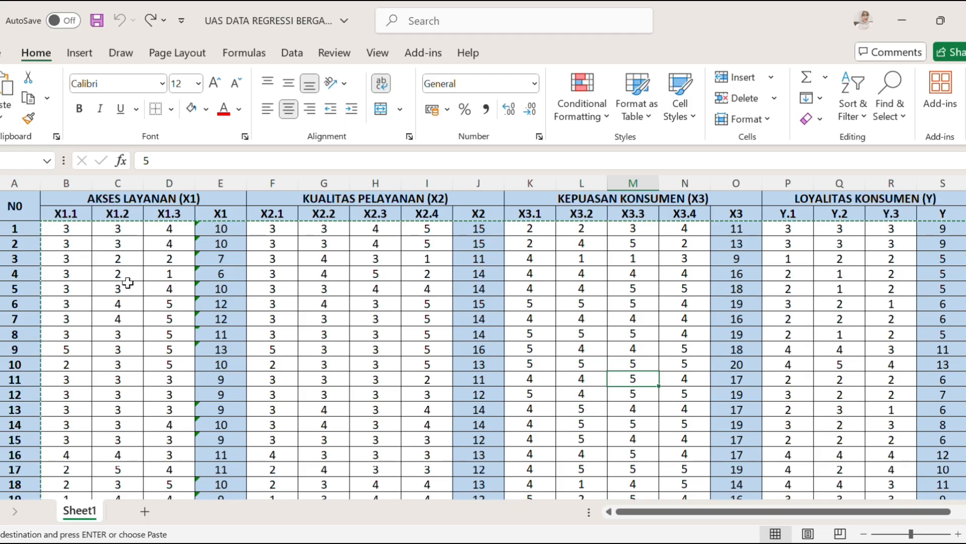
In Excel, copy the header row from X1.1 to Y and paste it transposed into column U beside the table.
left_click_drag(78, 220, 934, 220)
key("ctrl+c")
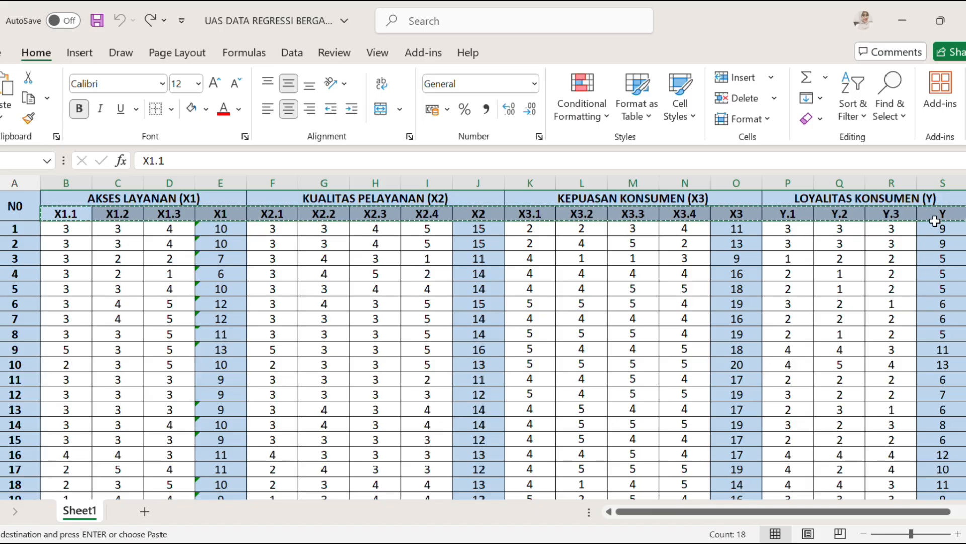
scroll(905, 340, "right", 1)
scroll(904, 339, "down", 1)
scroll(904, 340, "right", 5)
scroll(904, 340, "down", 1)
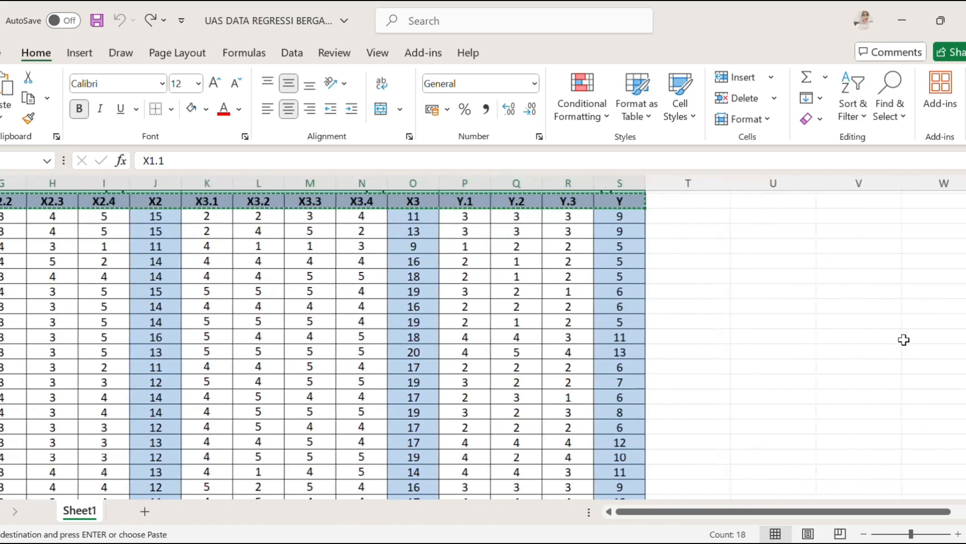
left_click(787, 287)
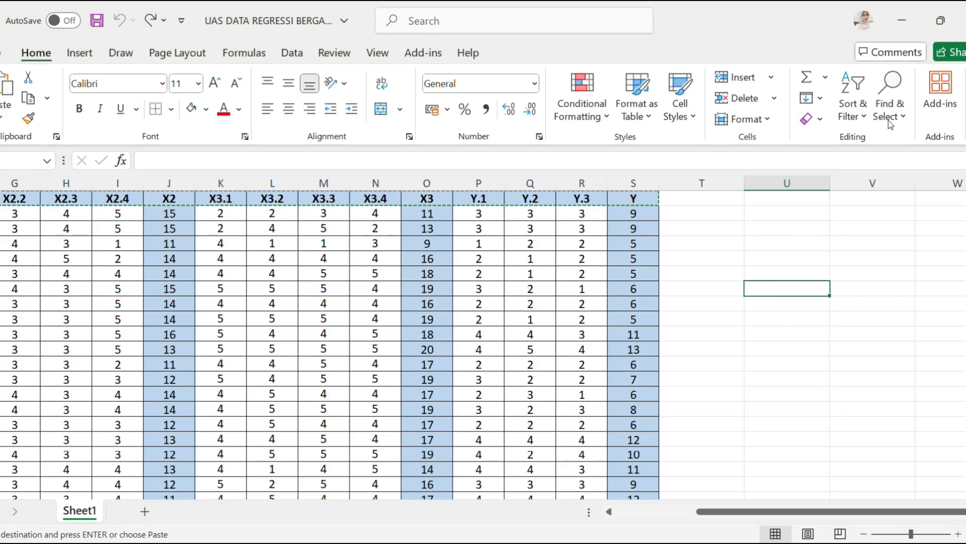
left_click(803, 318)
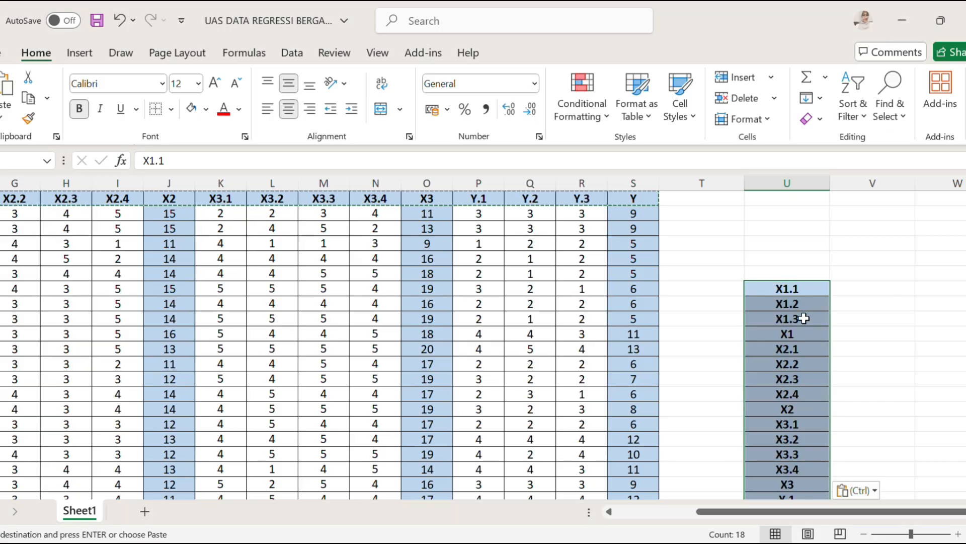
Copy the transposed headers, paste them as variable names X1.1 to Y in SPSS Variable View, and check them in Data View.
key("ctrl+c")
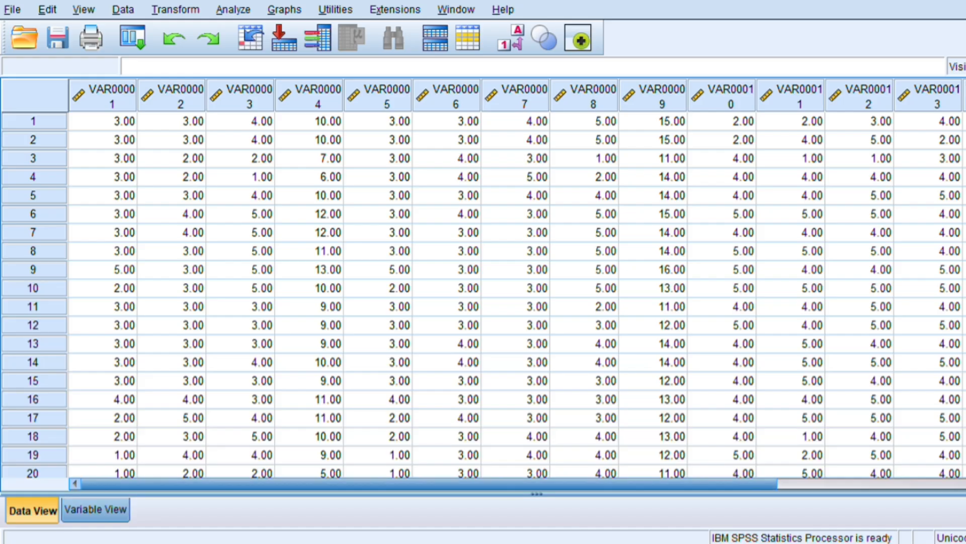
left_click(96, 509)
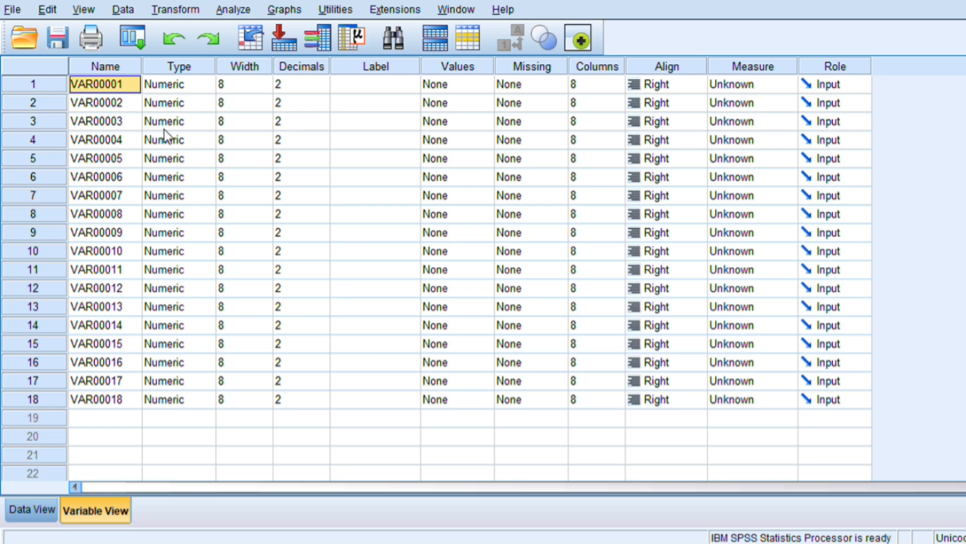
key("ctrl+v")
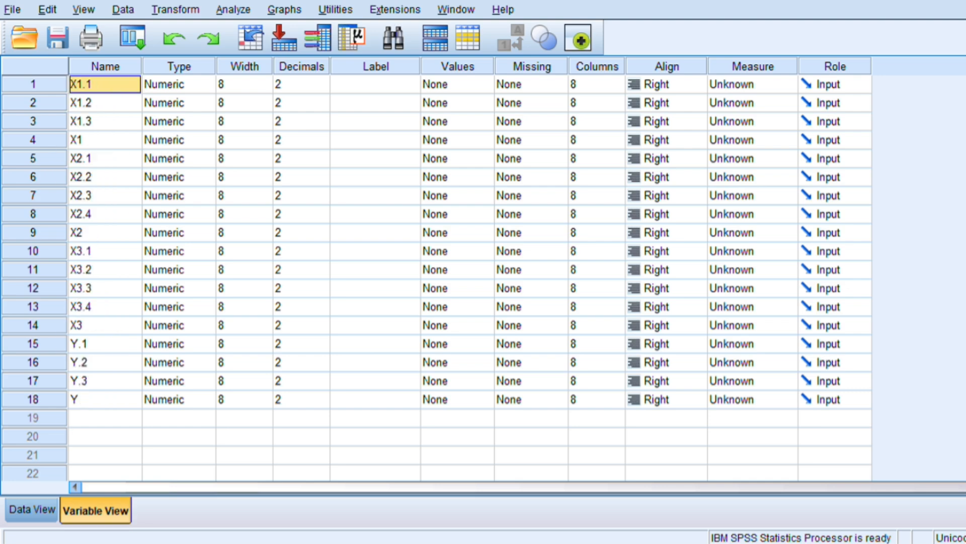
key("ctrl+t")
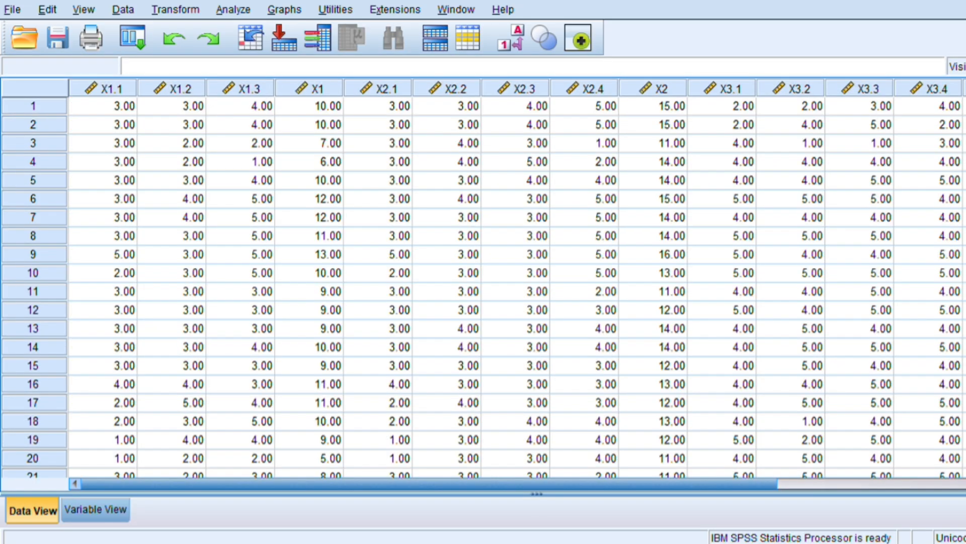
key("ctrl+t")
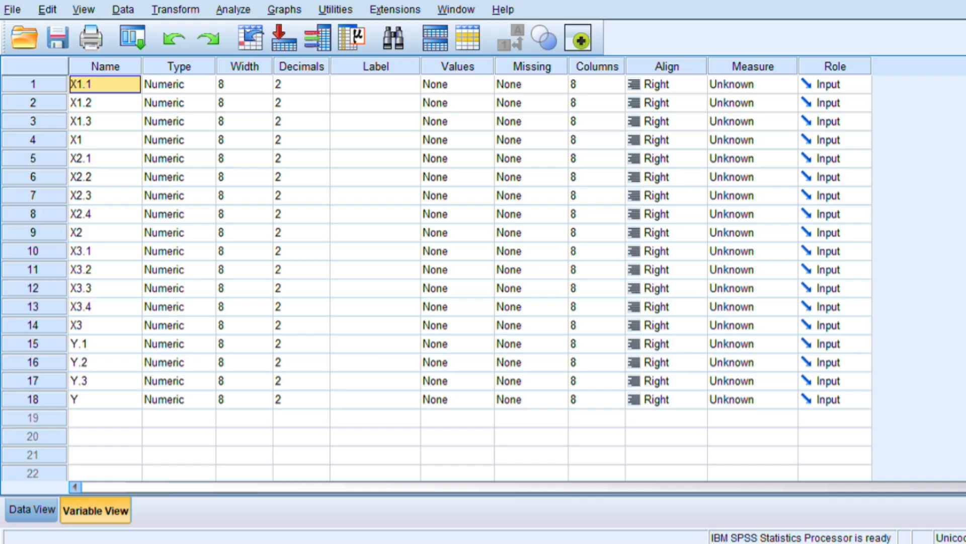
key("ctrl+t")
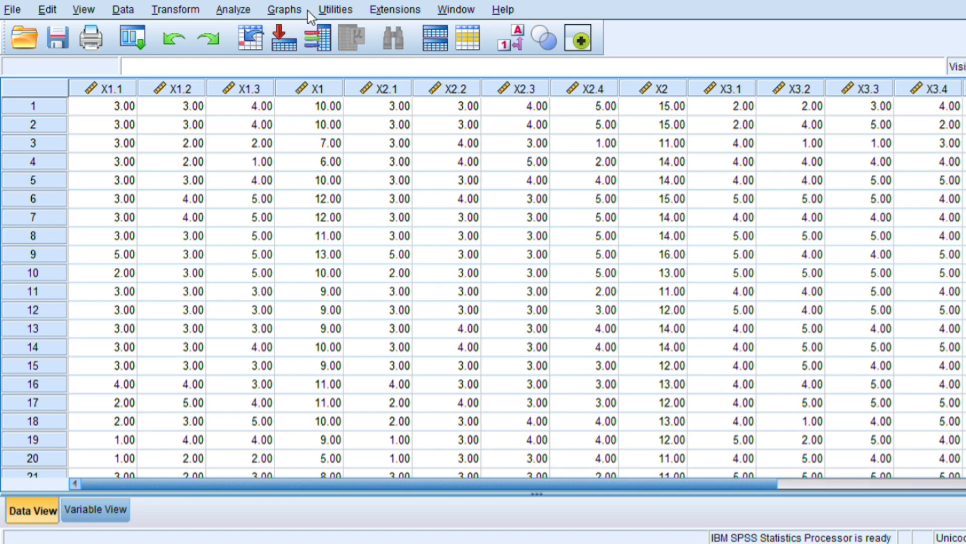
Start a Linear Regression and assign X1, X2 and X3 as the independent variables.
left_click(233, 10)
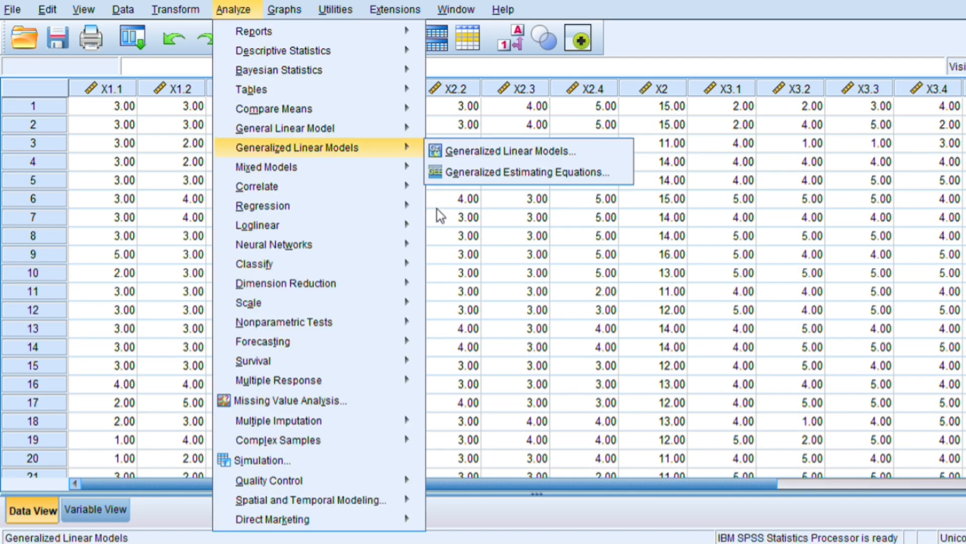
mouse_move(338, 206)
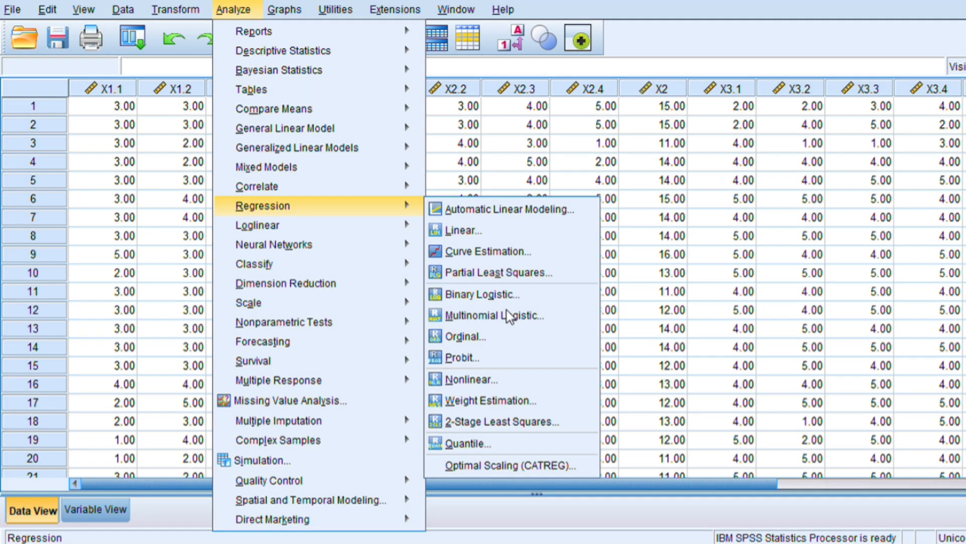
left_click(463, 230)
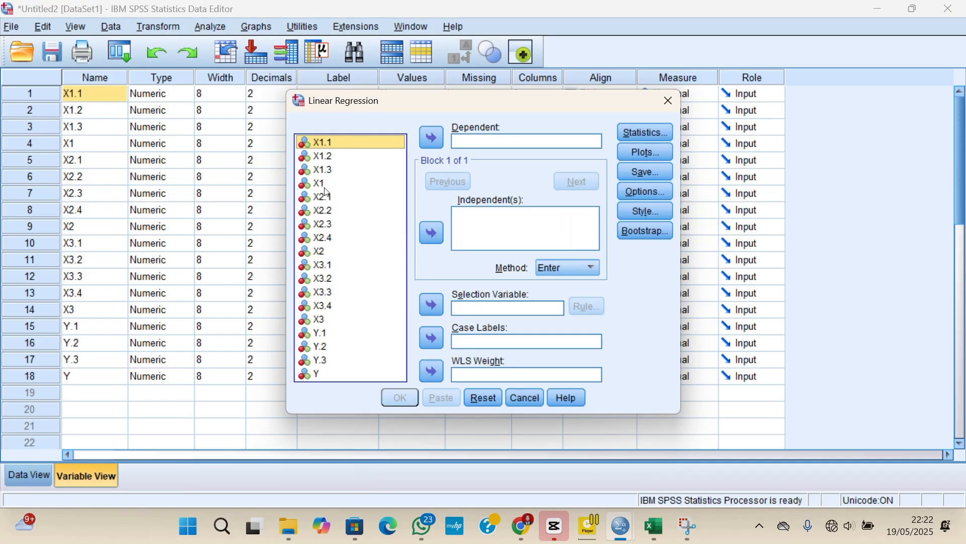
left_click(325, 188)
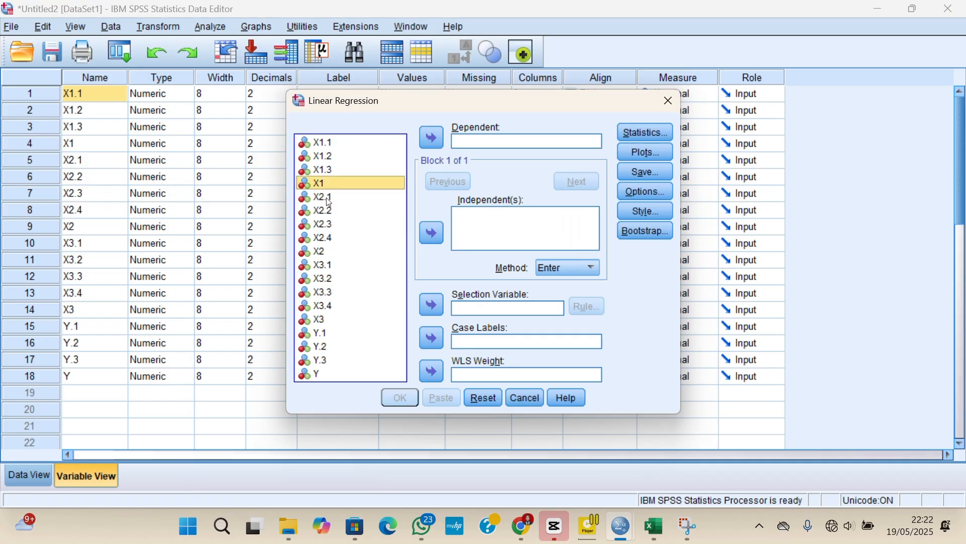
left_click(329, 251, "ctrl")
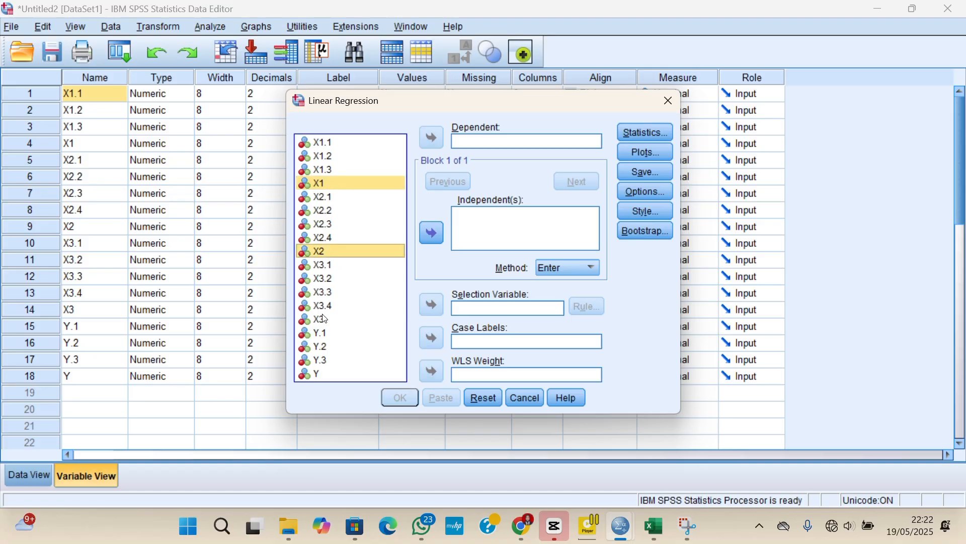
left_click(432, 233)
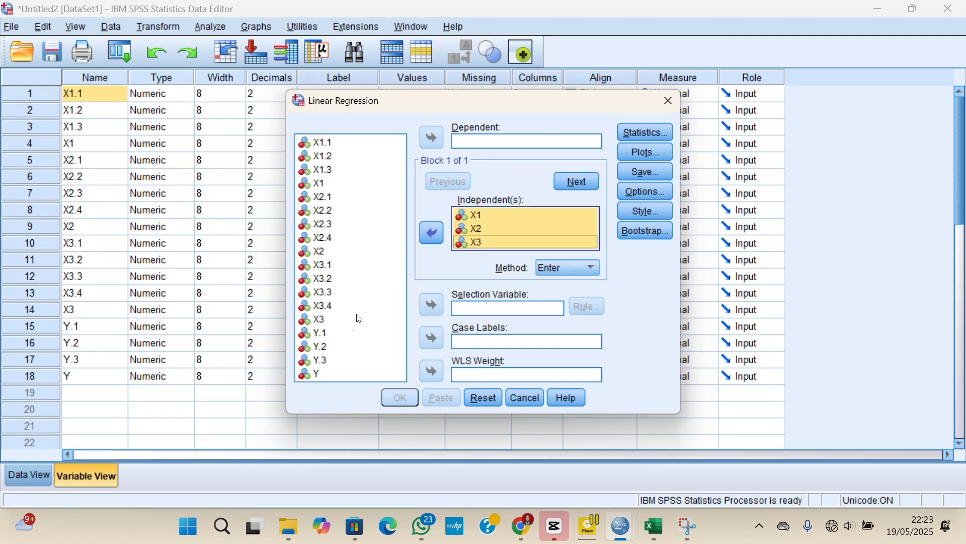
Assign Y as the dependent variable and run the linear regression.
left_click(315, 374)
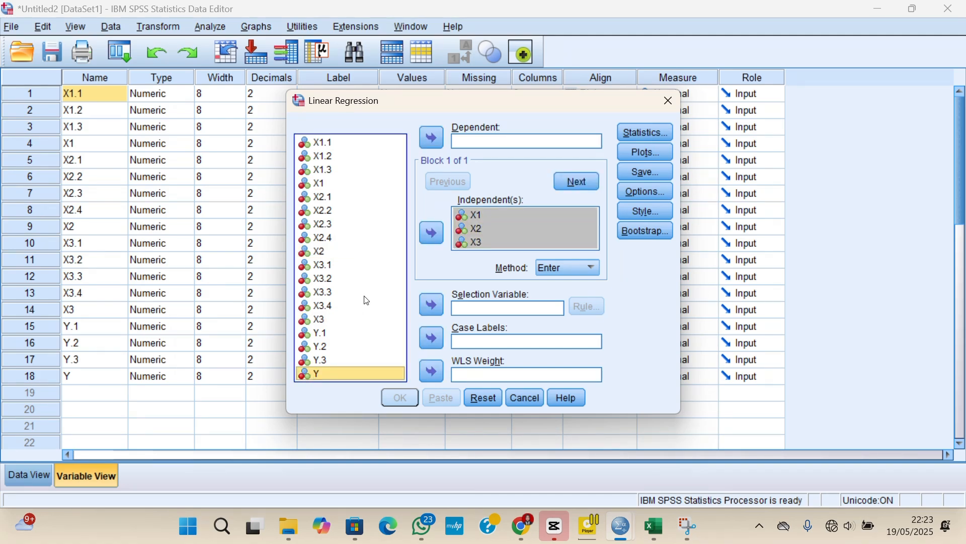
left_click(437, 136)
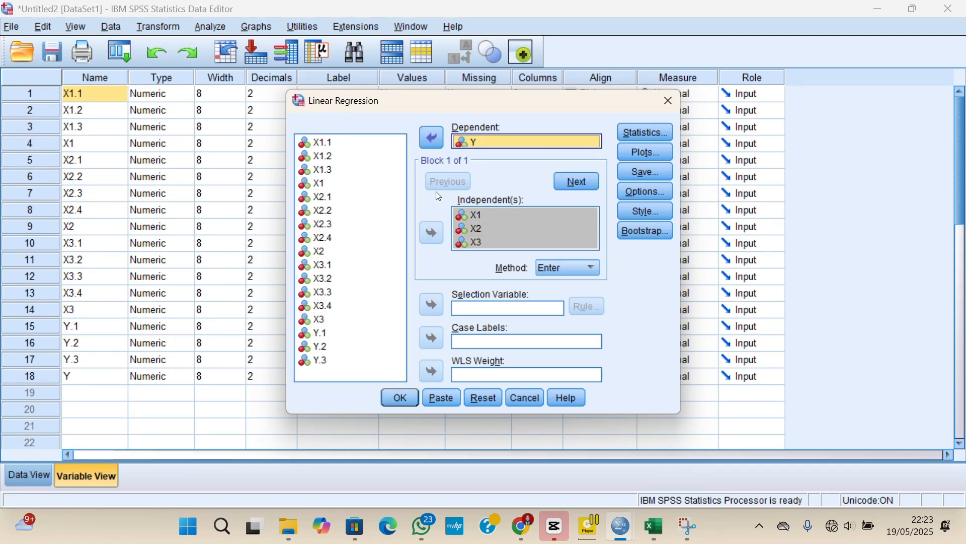
left_click(402, 396)
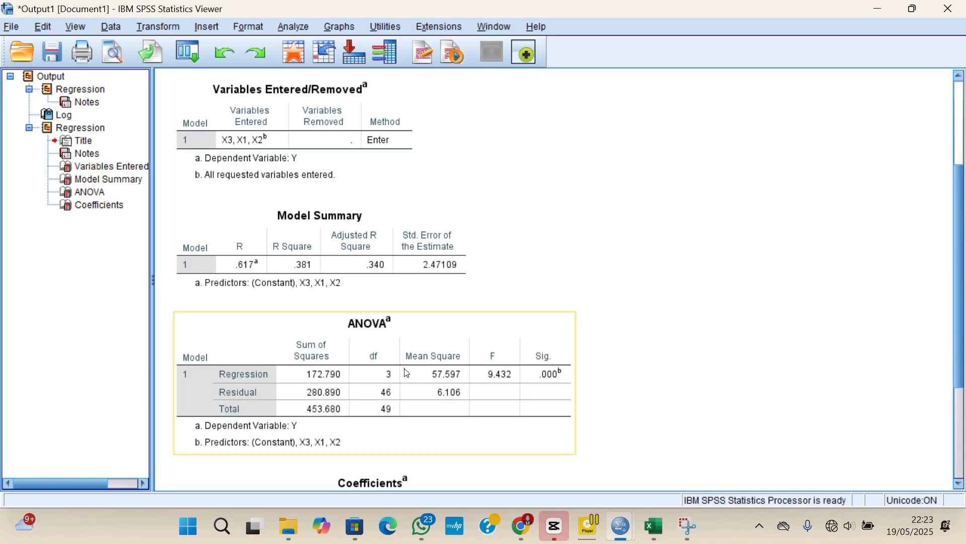
Examine the regression output's Model Summary and the F and Sig. values in the ANOVA table.
scroll(432, 259, "down", 2)
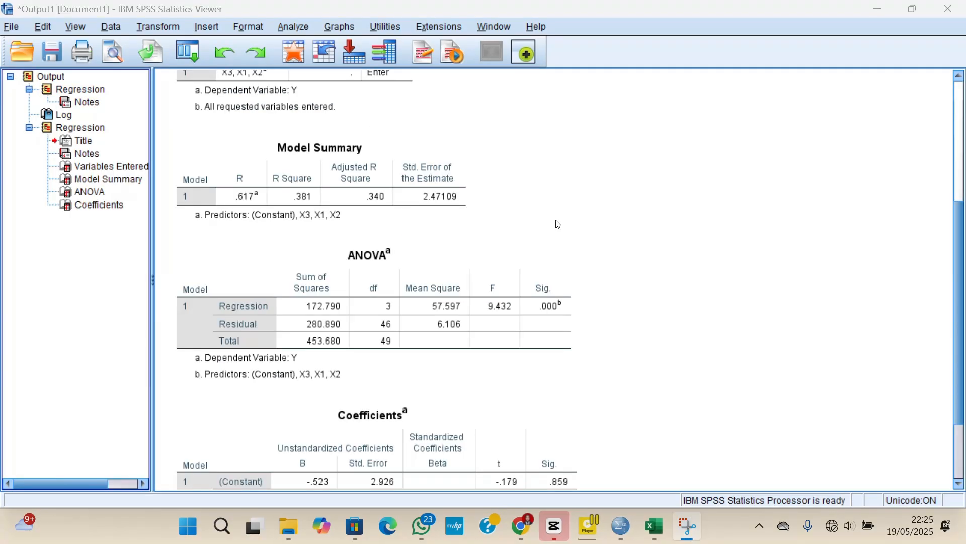
scroll(544, 214, "down", 3)
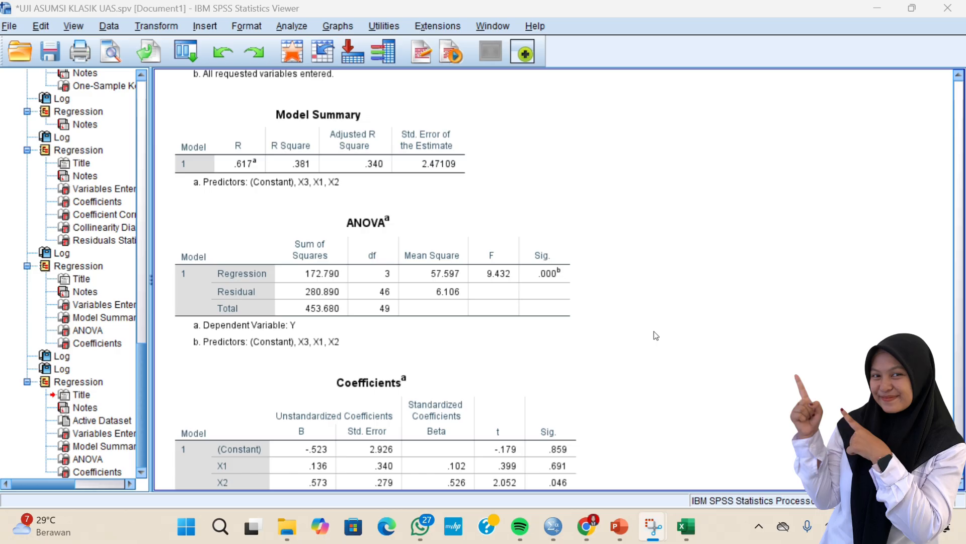
left_click(496, 244)
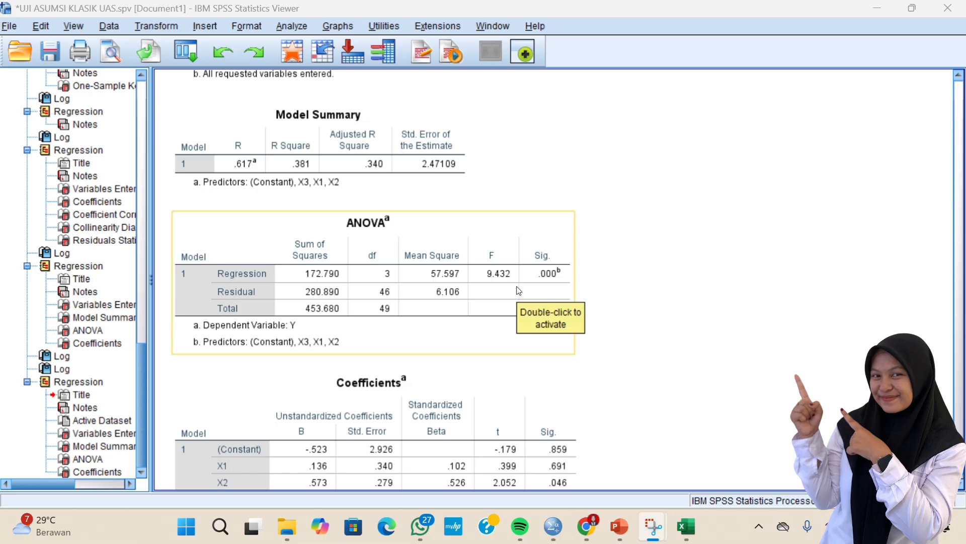
left_click(606, 337)
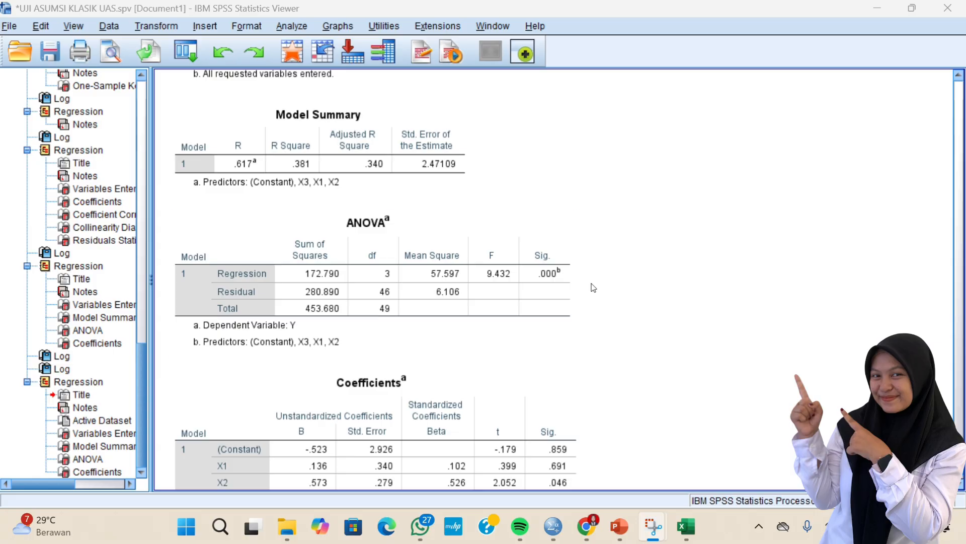
left_click(558, 282)
Examine the Coefficients table's B, t and Sig. values for the constant, X1, X2 and X3.
scroll(406, 393, "down", 3)
left_click(405, 394)
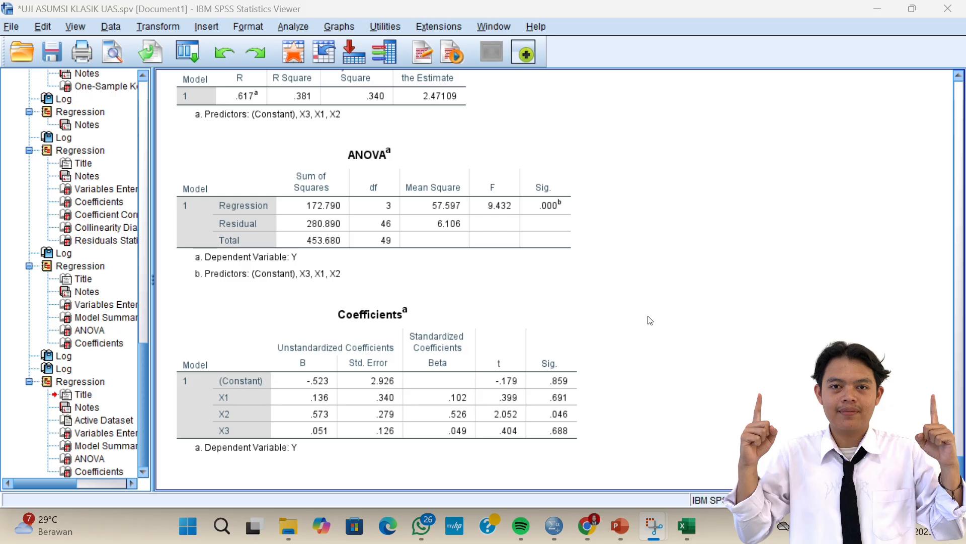
left_click(505, 386)
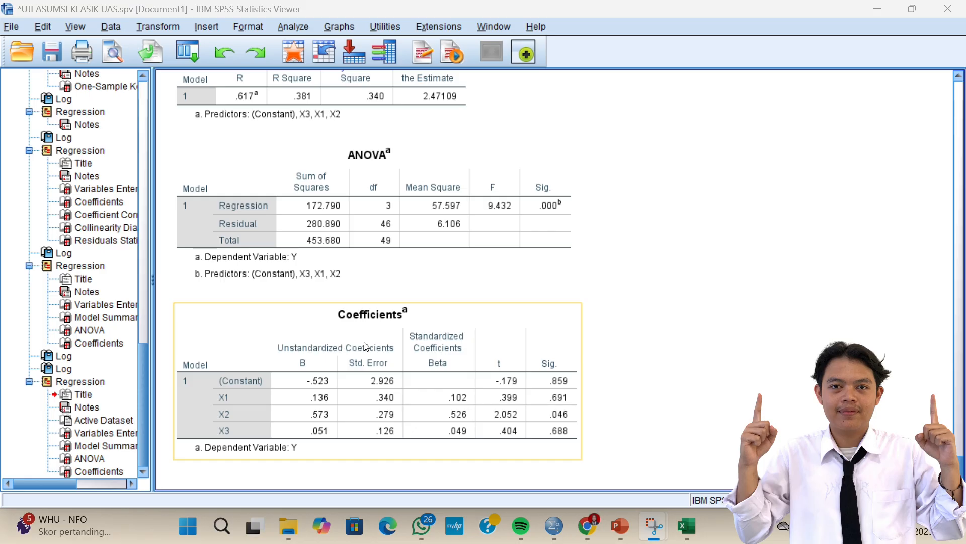
left_click(660, 380)
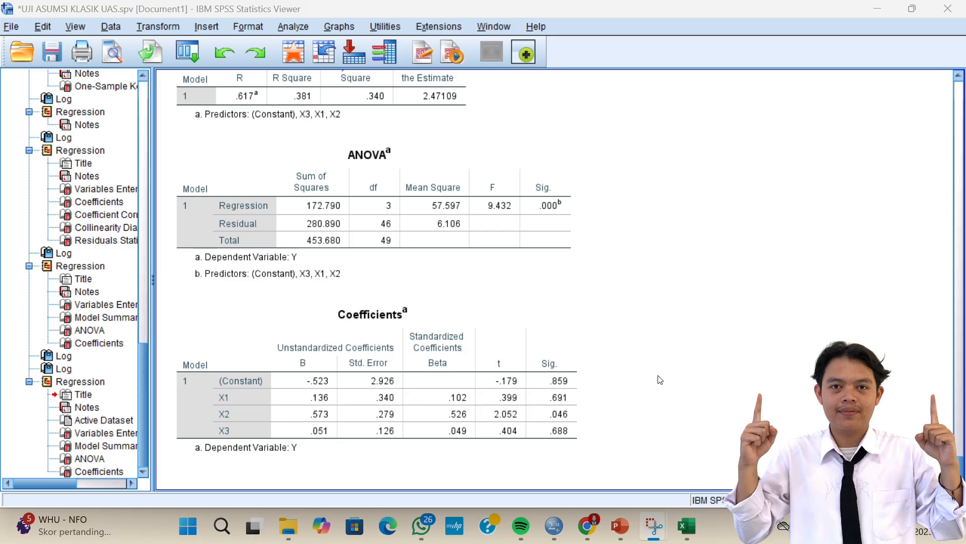
left_click(465, 441)
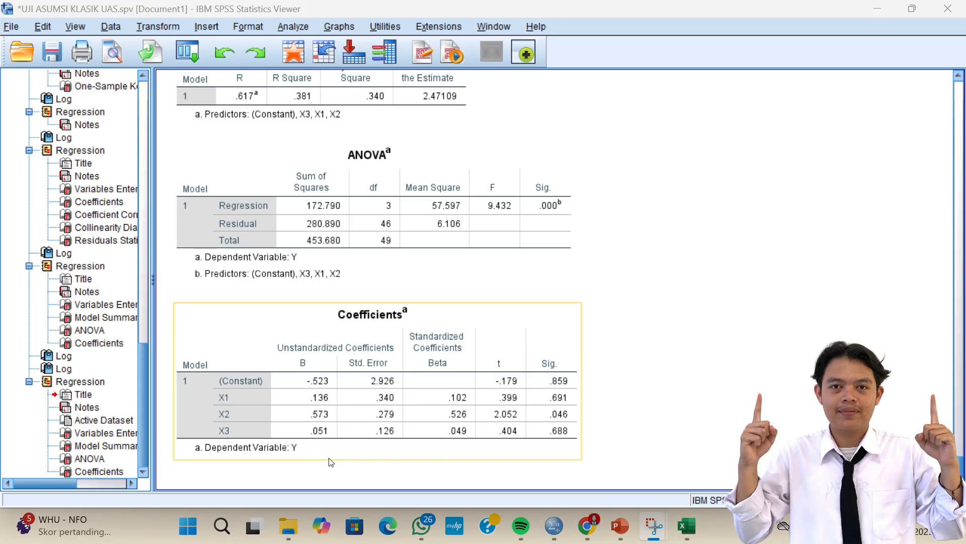